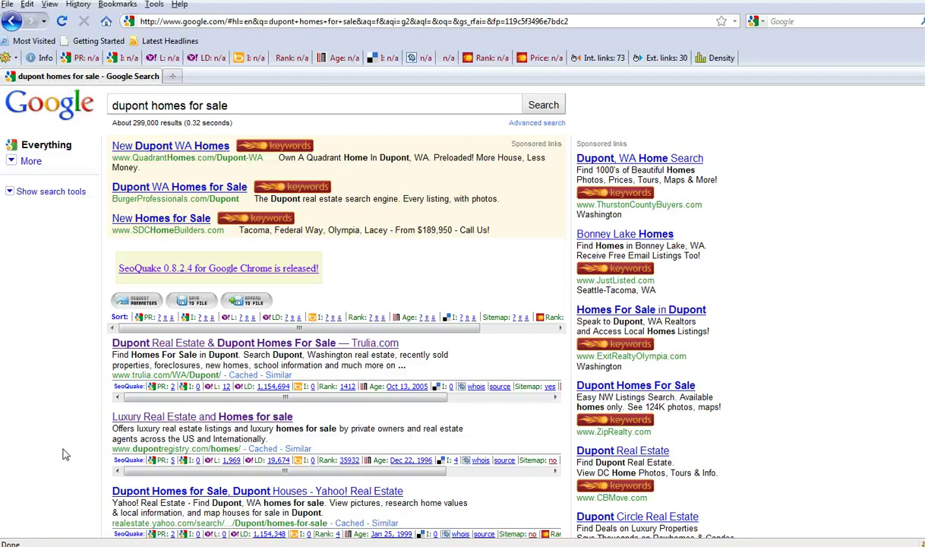
Look through the first page of search results for "dupont homes for sale" and their SeoQuake metrics.
{"action": "scroll", "coordinate": [65, 454], "scroll_direction": "down", "scroll_amount": 1}
{"action": "scroll", "coordinate": [65, 454], "scroll_direction": "up", "scroll_amount": 2}
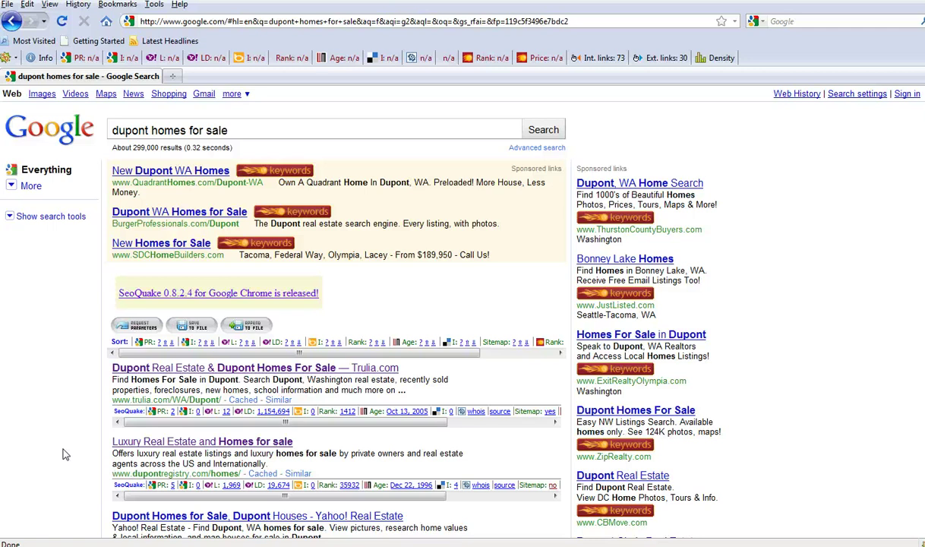
{"action": "scroll", "coordinate": [65, 454], "scroll_direction": "down", "scroll_amount": 5}
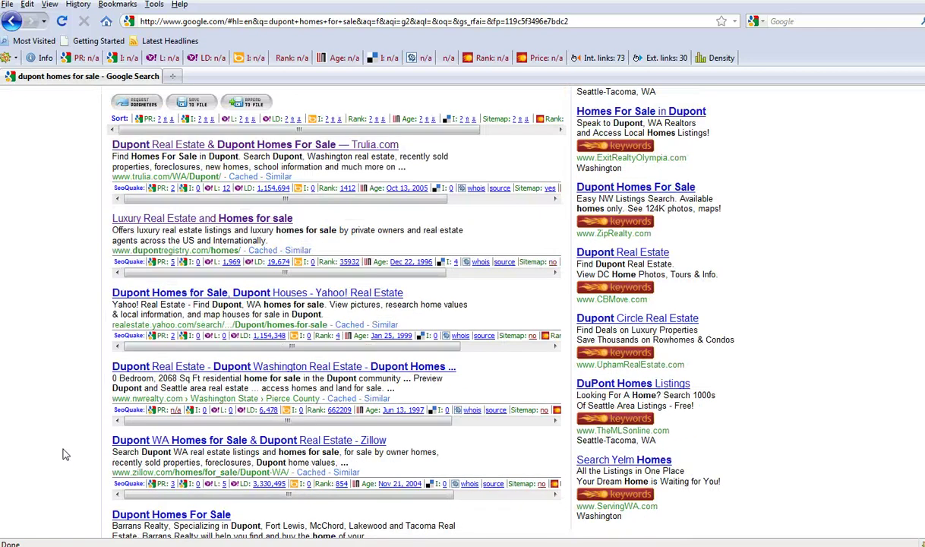
{"action": "scroll", "coordinate": [65, 454], "scroll_direction": "down", "scroll_amount": 7}
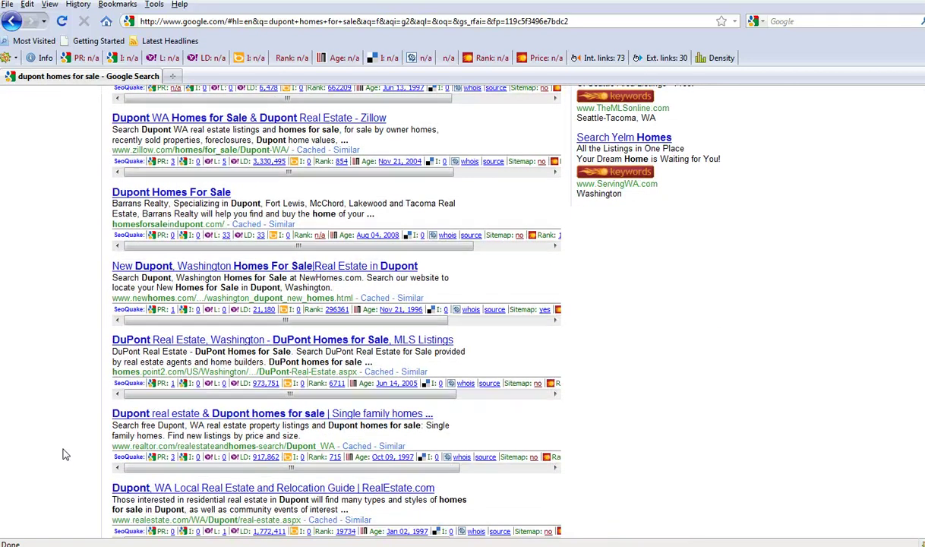
{"action": "scroll", "coordinate": [65, 454], "scroll_direction": "down", "scroll_amount": 4}
{"action": "scroll", "coordinate": [65, 454], "scroll_direction": "up", "scroll_amount": 7}
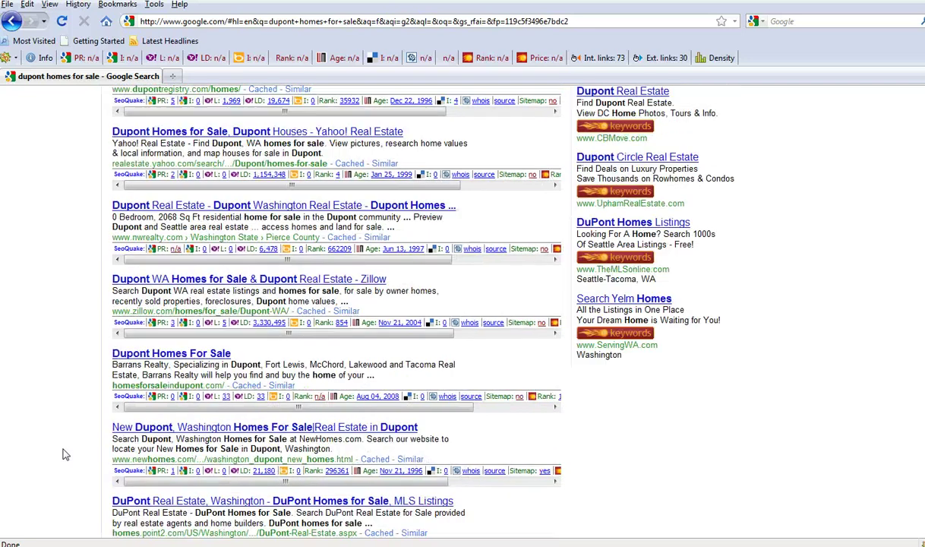
{"action": "scroll", "coordinate": [65, 454], "scroll_direction": "up", "scroll_amount": 5}
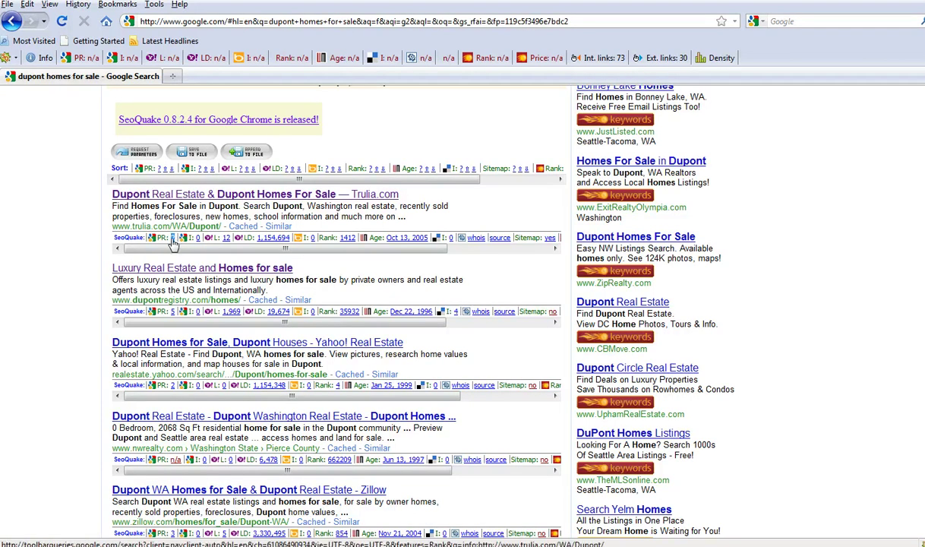
Highlight the PageRank figure in the SeoQuake metrics of the Trulia search result, then clear the highlight.
{"action": "left_click_drag", "start_coordinate": [173, 240], "coordinate": [155, 237]}
{"action": "left_click", "coordinate": [89, 253]}
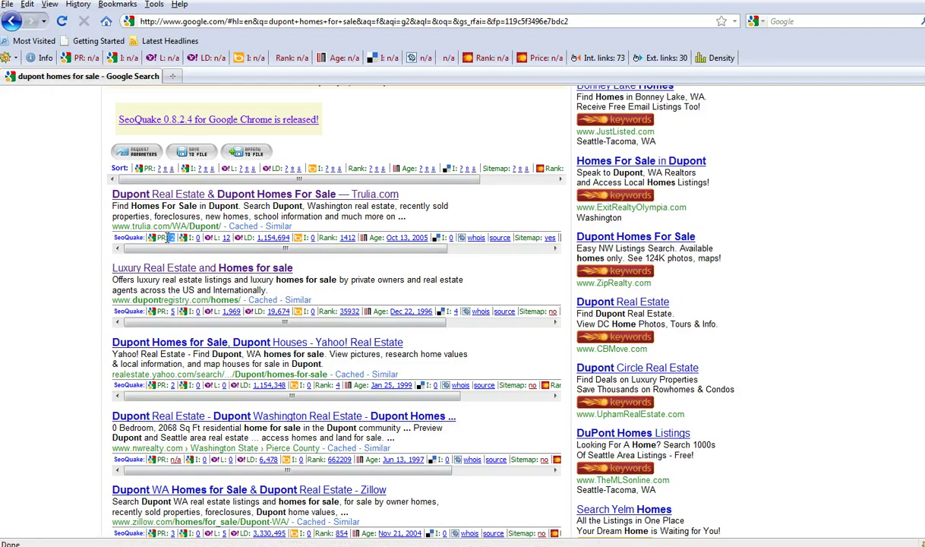
{"action": "left_click_drag", "start_coordinate": [166, 239], "coordinate": [157, 239]}
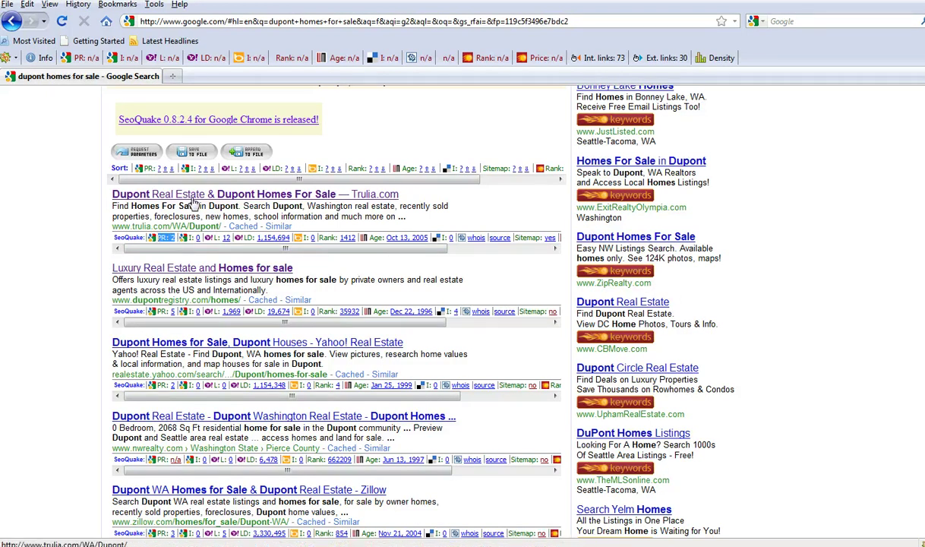
{"action": "left_click", "coordinate": [46, 260]}
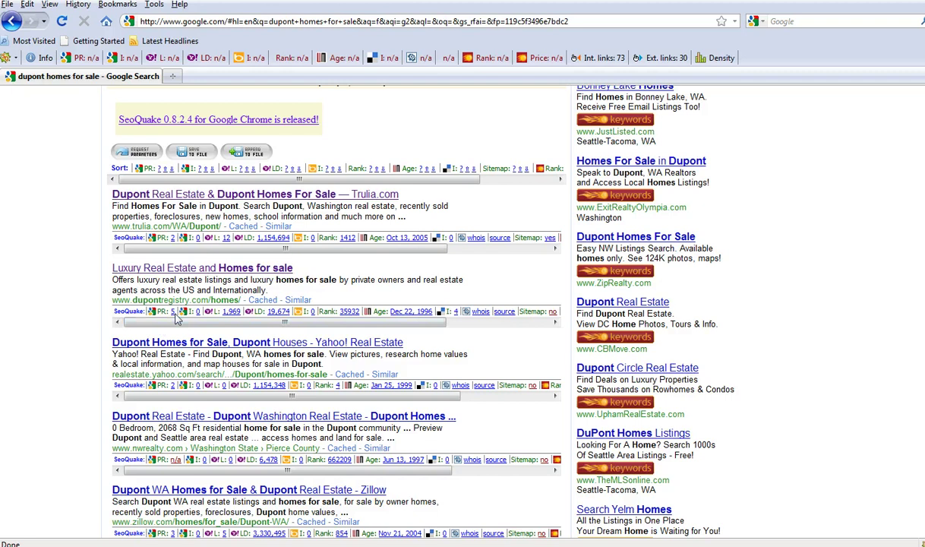
Highlight the PageRank and the title of the "Luxury Real Estate and Homes for sale" result, then clear the highlight.
{"action": "left_click_drag", "start_coordinate": [170, 314], "coordinate": [158, 311]}
{"action": "left_click", "coordinate": [63, 286]}
{"action": "left_click_drag", "start_coordinate": [293, 269], "coordinate": [106, 268]}
{"action": "left_click", "coordinate": [84, 295]}
Highlight the Yahoo link count of the Trulia result and open its list of inlinks in Yahoo Site Explorer.
{"action": "double_click", "coordinate": [225, 238]}
{"action": "left_click_drag", "start_coordinate": [205, 237], "coordinate": [226, 239]}
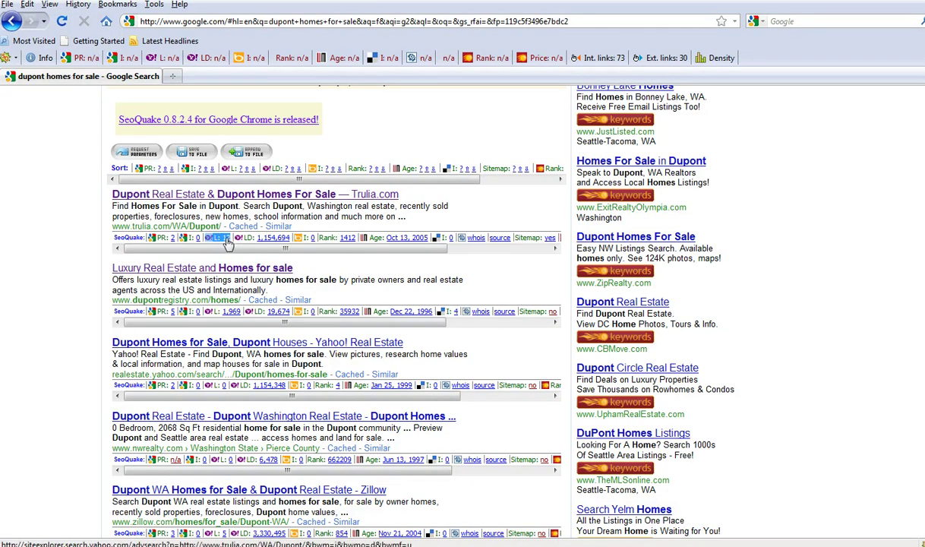
{"action": "left_click", "coordinate": [225, 239]}
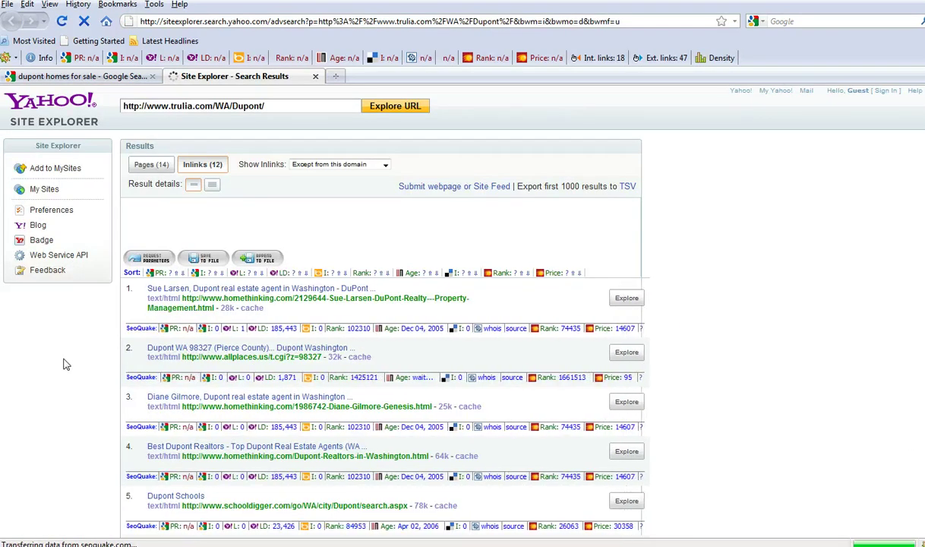
Examine the pages linking to the Trulia Dupont page and close the Site Explorer report.
{"action": "scroll", "coordinate": [766, 270], "scroll_direction": "down", "scroll_amount": 1}
{"action": "scroll", "coordinate": [463, 311], "scroll_direction": "down", "scroll_amount": 2}
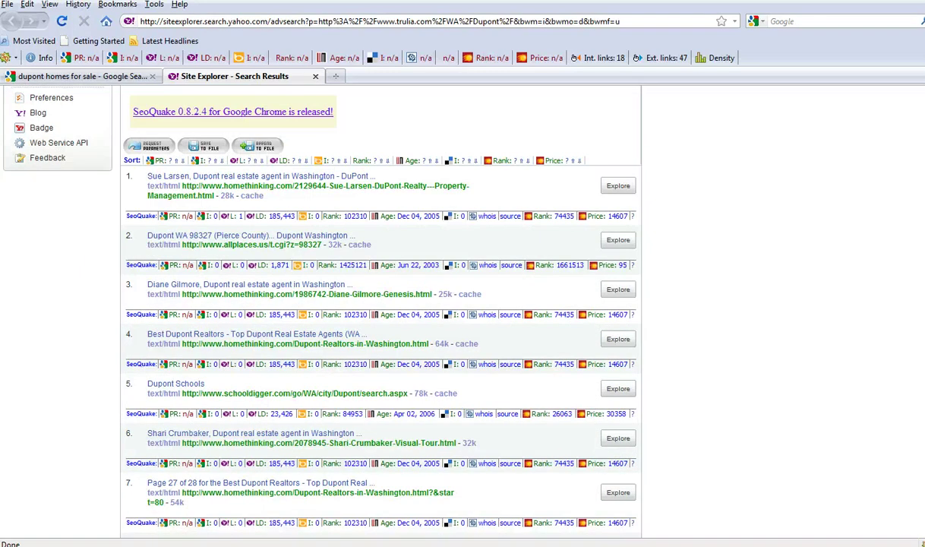
{"action": "scroll", "coordinate": [463, 311], "scroll_direction": "down", "scroll_amount": 2}
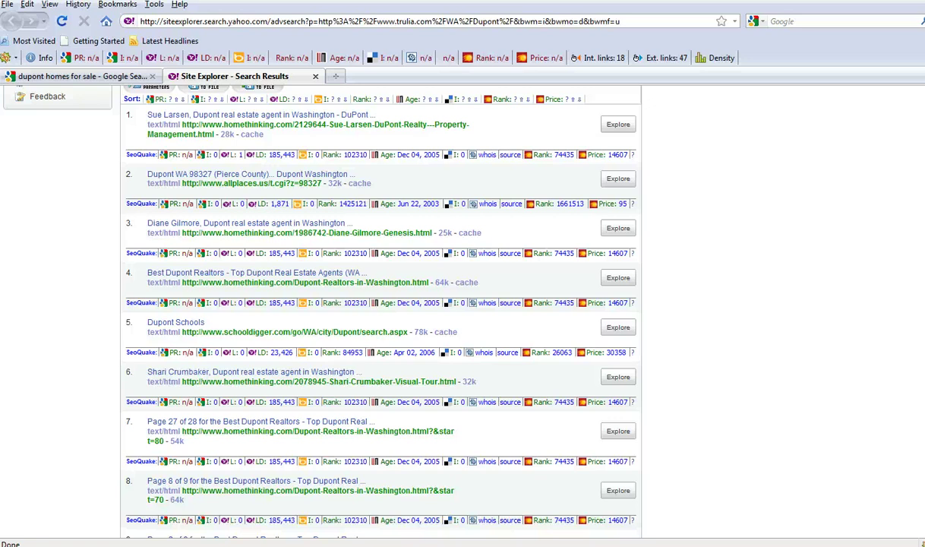
{"action": "scroll", "coordinate": [379, 304], "scroll_direction": "up", "scroll_amount": 3}
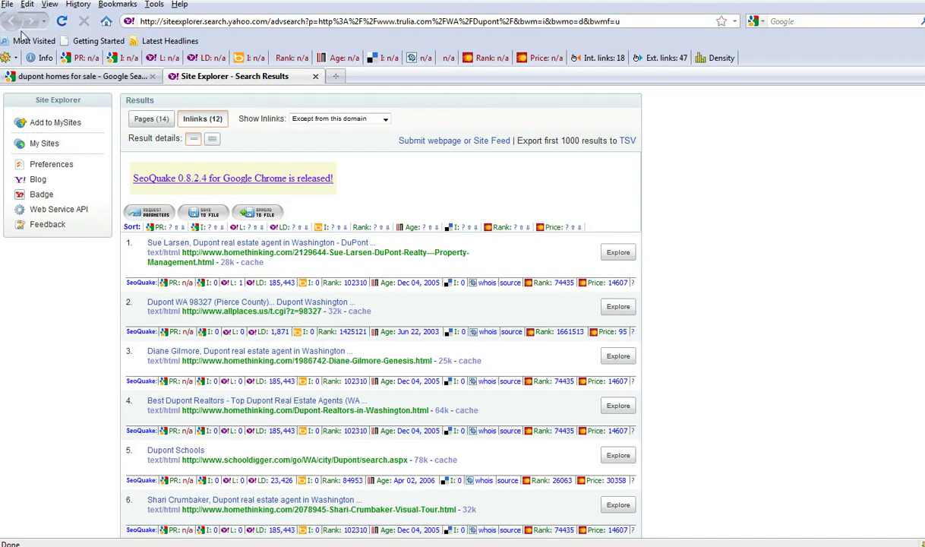
{"action": "left_click", "coordinate": [316, 76]}
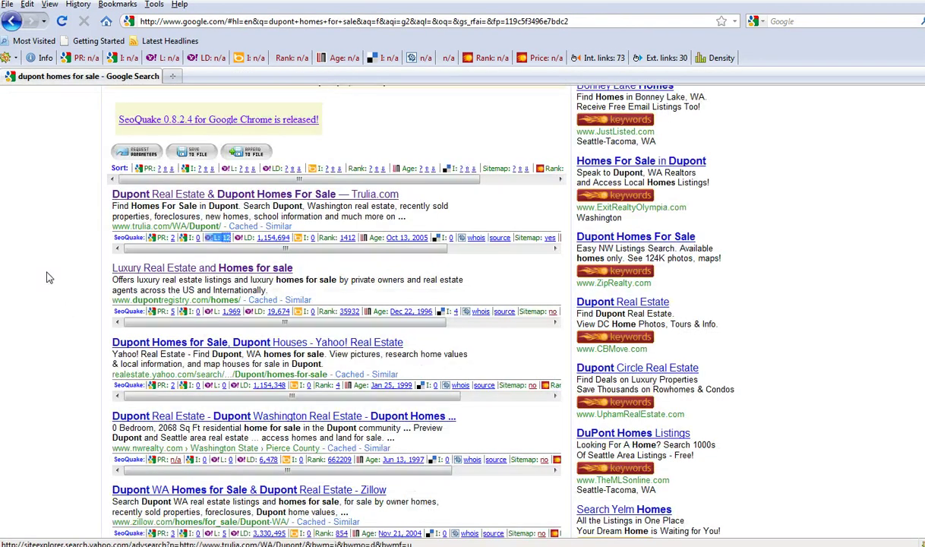
Open the "Luxury Real Estate and Homes for sale" result and look over the duPont Registry homes page.
{"action": "scroll", "coordinate": [32, 330], "scroll_direction": "down", "scroll_amount": 2}
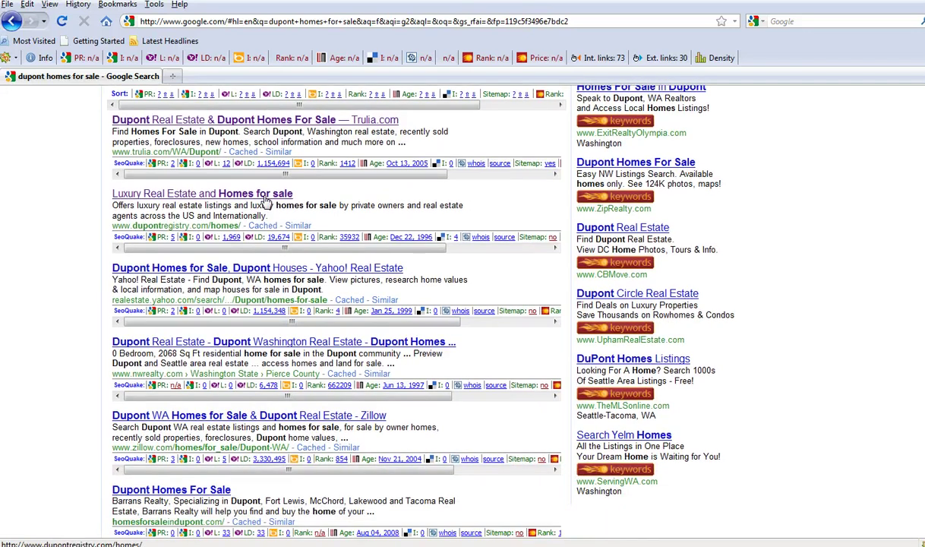
{"action": "left_click", "coordinate": [264, 196]}
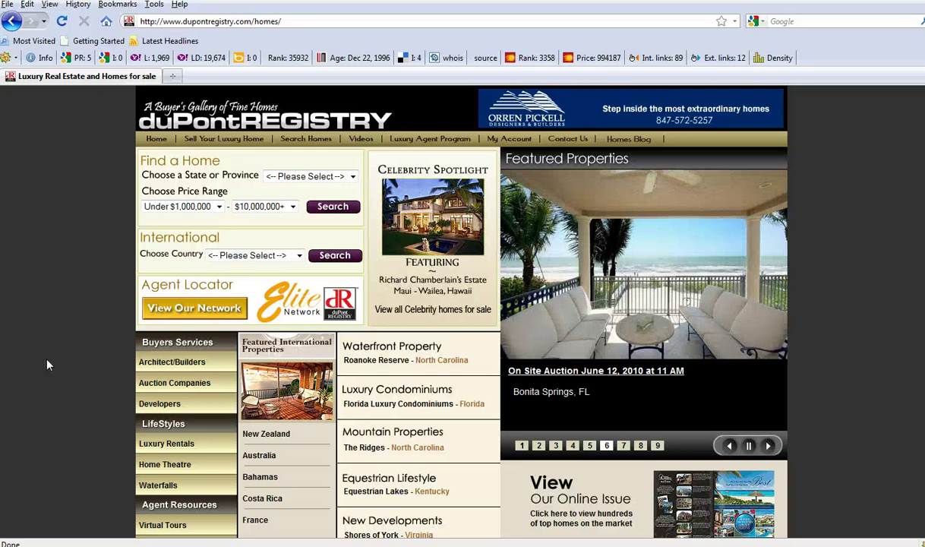
{"action": "scroll", "coordinate": [47, 365], "scroll_direction": "down", "scroll_amount": 2}
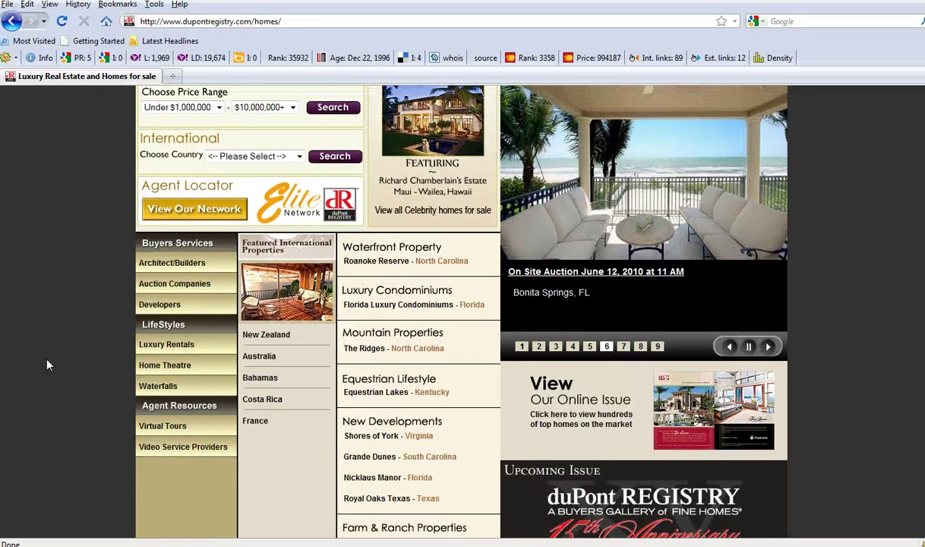
{"action": "scroll", "coordinate": [47, 366], "scroll_direction": "up", "scroll_amount": 2}
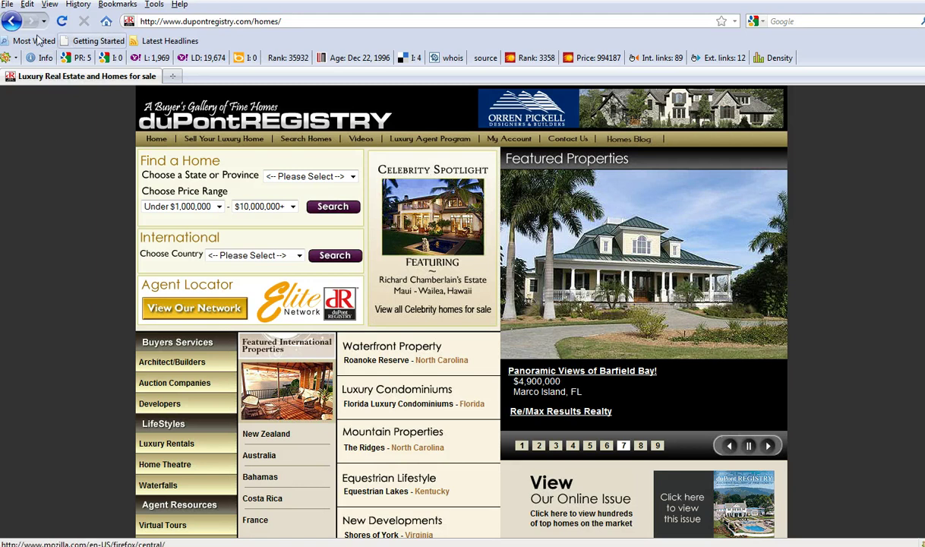
Open the SeoQuake page info and the Yahoo inlinks list for the duPont Registry homes page, and examine the linking pages.
{"action": "left_click", "coordinate": [42, 58]}
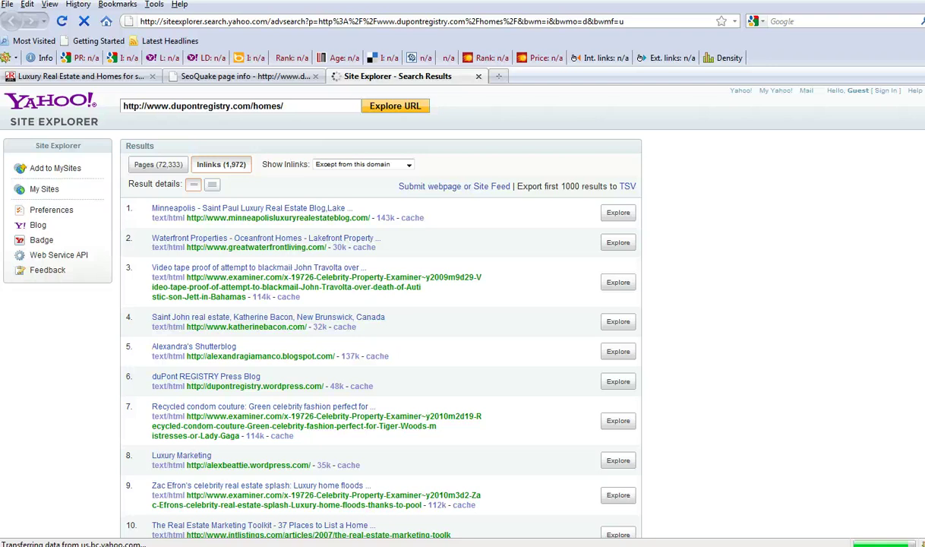
{"action": "scroll", "coordinate": [380, 304], "scroll_direction": "down", "scroll_amount": 3}
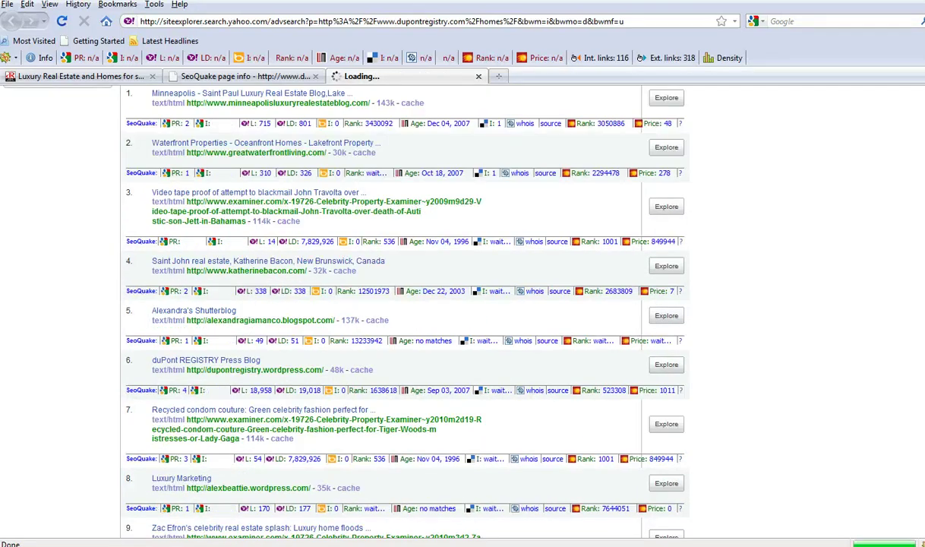
{"action": "scroll", "coordinate": [646, 233], "scroll_direction": "down", "scroll_amount": 2}
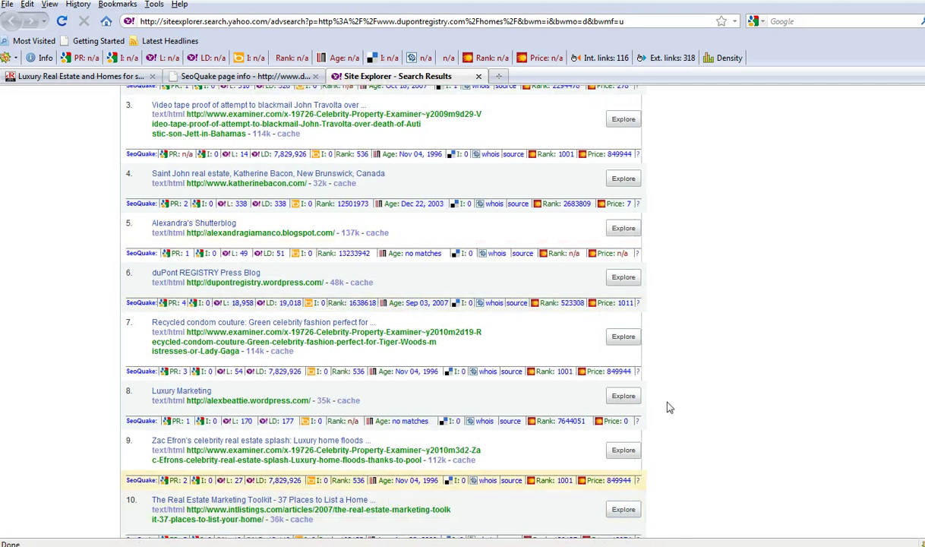